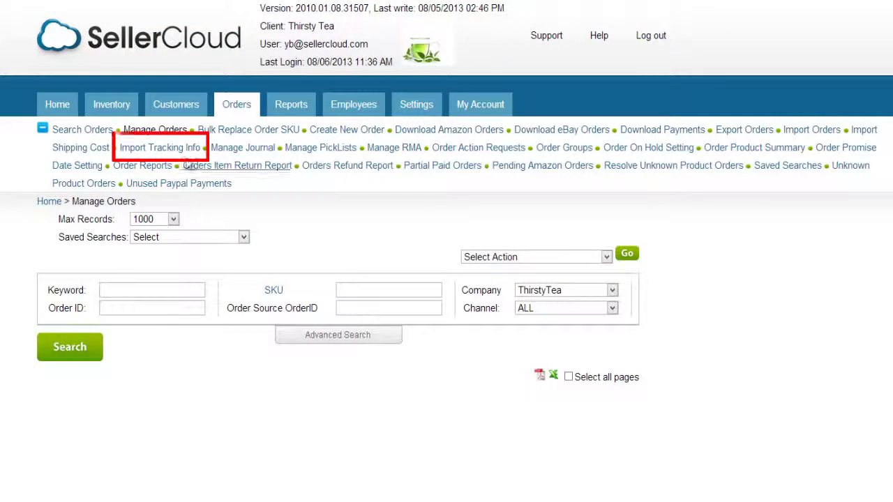
Open the Import Tracking Info page under Orders to get its sample tracking spreadsheet
click(185, 153)
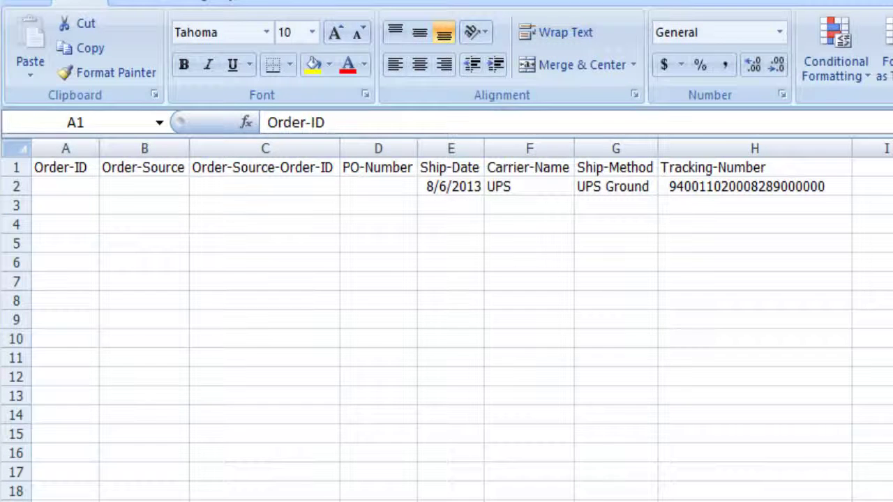
Paste order ID 15623 into A2 and PO number 152 into D2 of the sample sheet
click(66, 168)
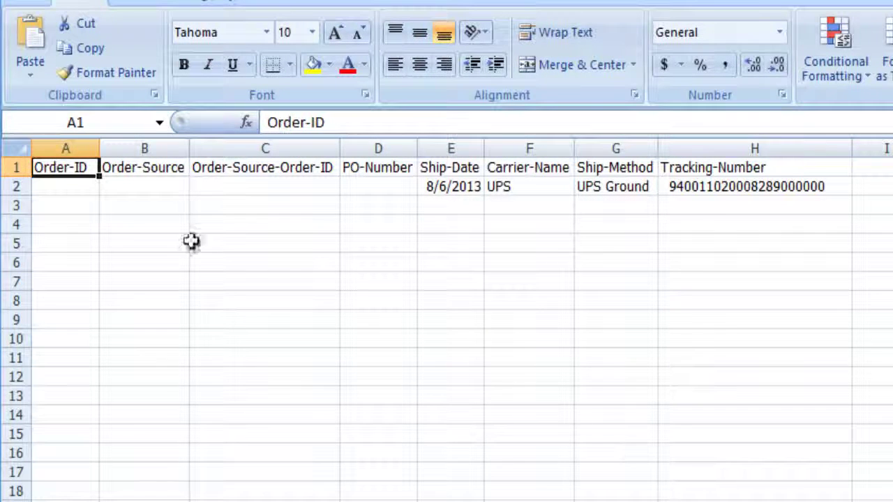
click(64, 184)
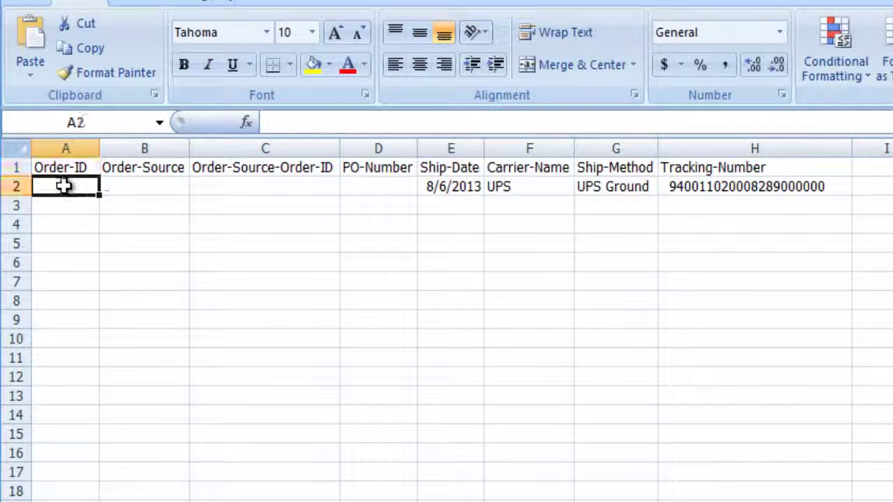
text(15623)
click(53, 269)
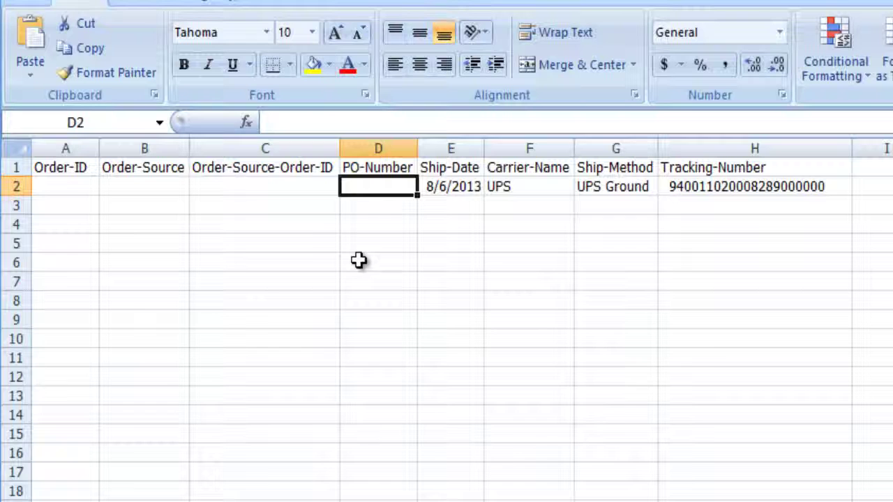
text(152)
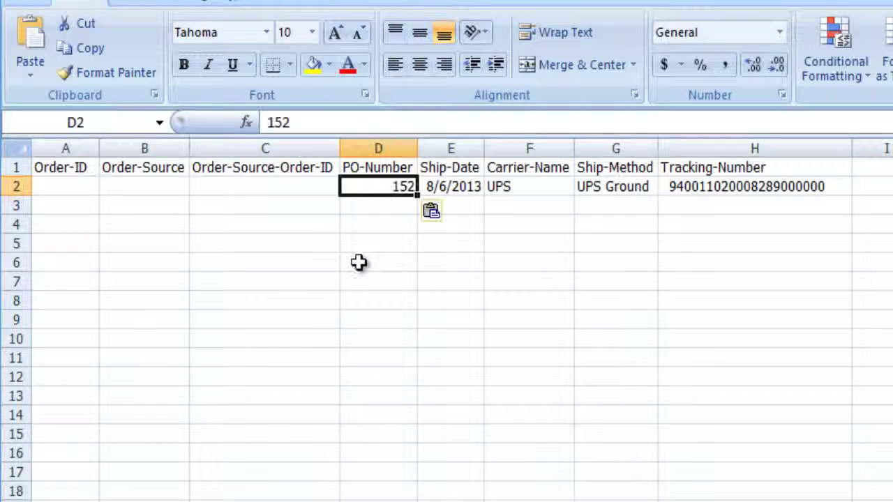
click(357, 263)
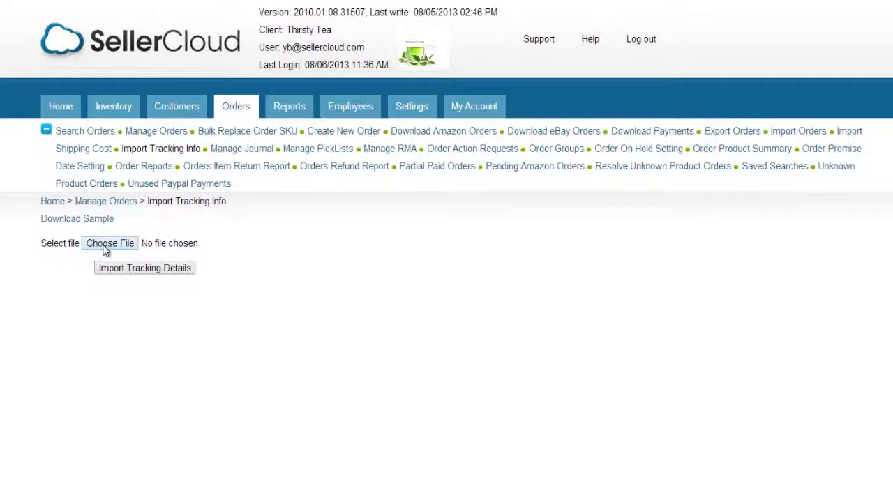
Choose the filled tracking spreadsheet as the file to import
click(160, 210)
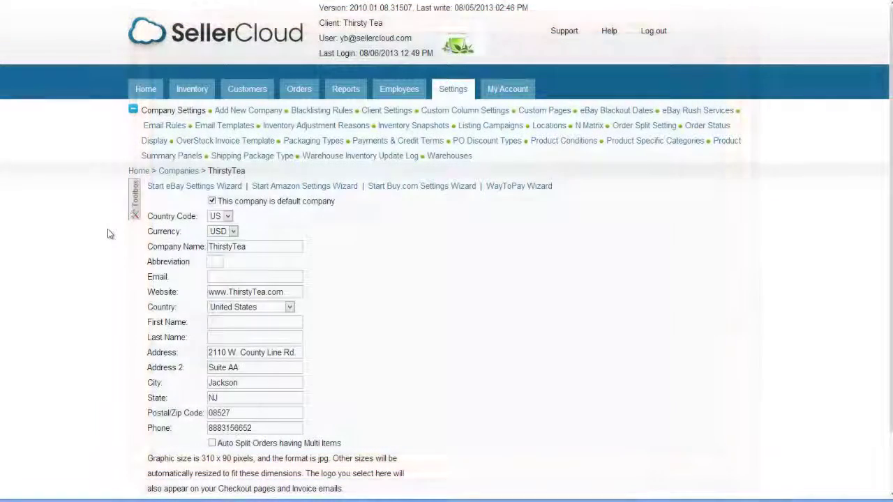
Go to the company's Scheduled Tasks and create a new Import Order Tracking task
click(134, 201)
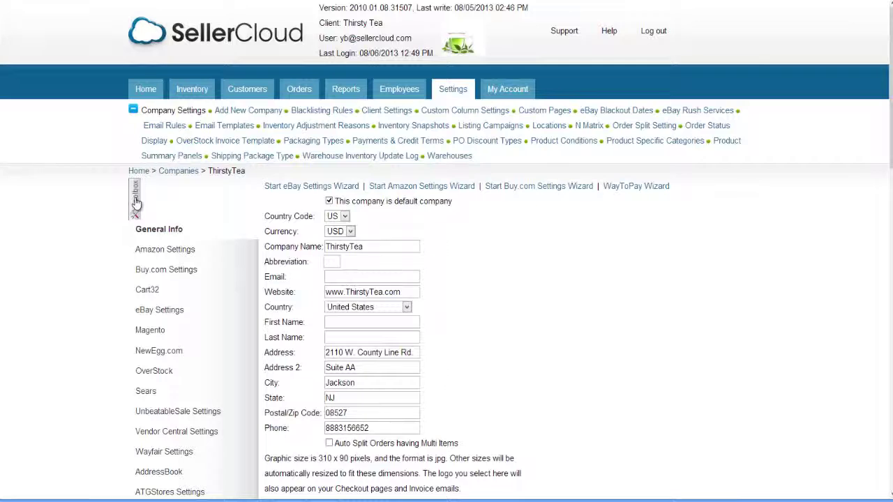
scroll(139, 217, down, 1)
scroll(156, 173, down, 15)
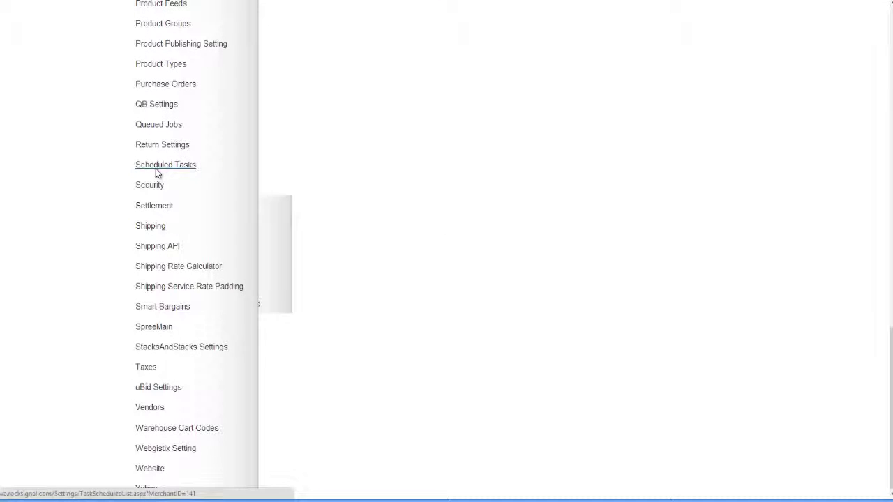
click(156, 167)
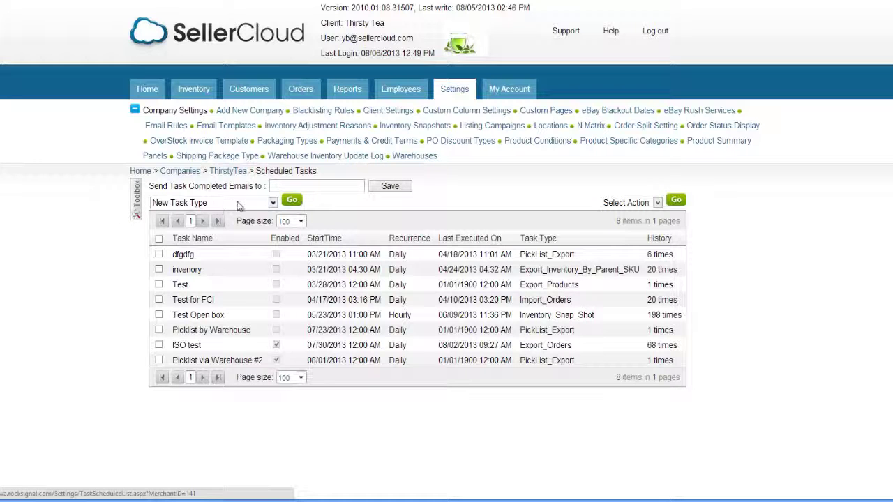
click(272, 203)
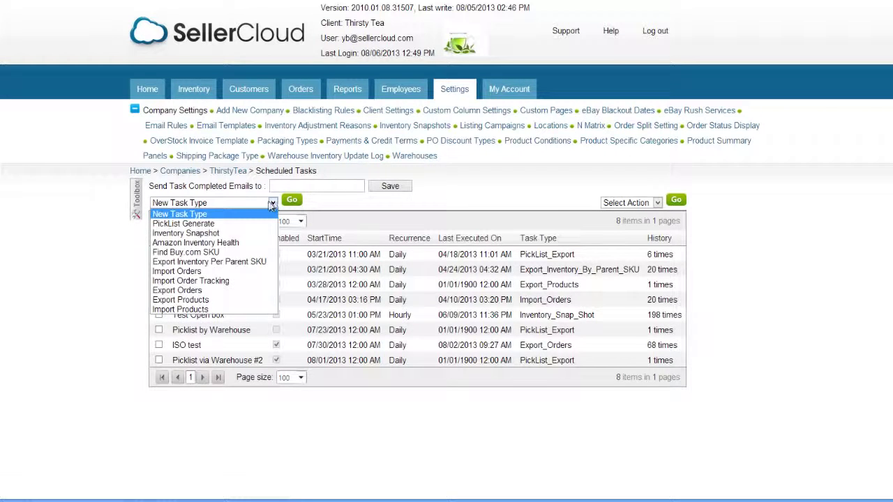
click(237, 281)
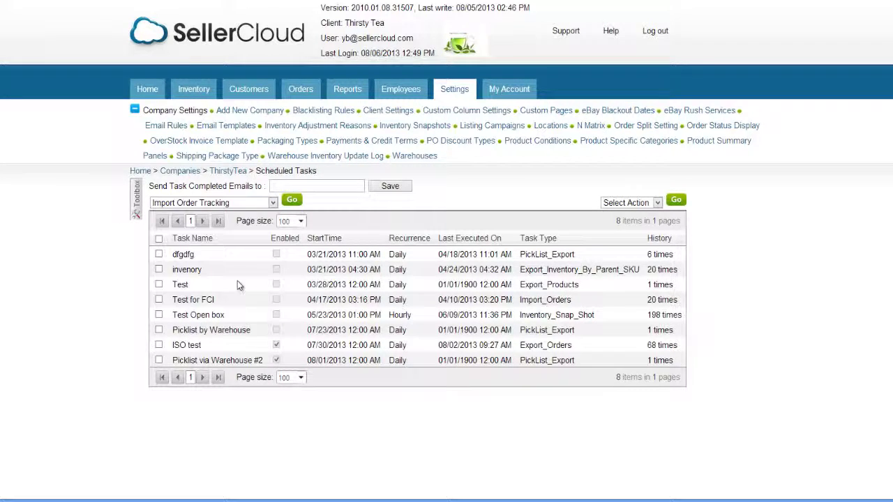
click(288, 203)
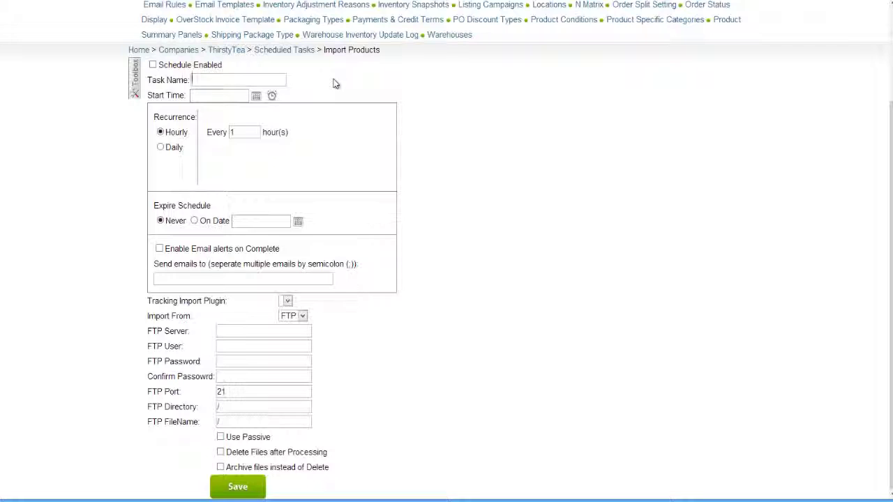
Name the task 'TT Orders Tracking' and set its start to August 1, 2013 at 3:00 AM
text(TT Orders T)
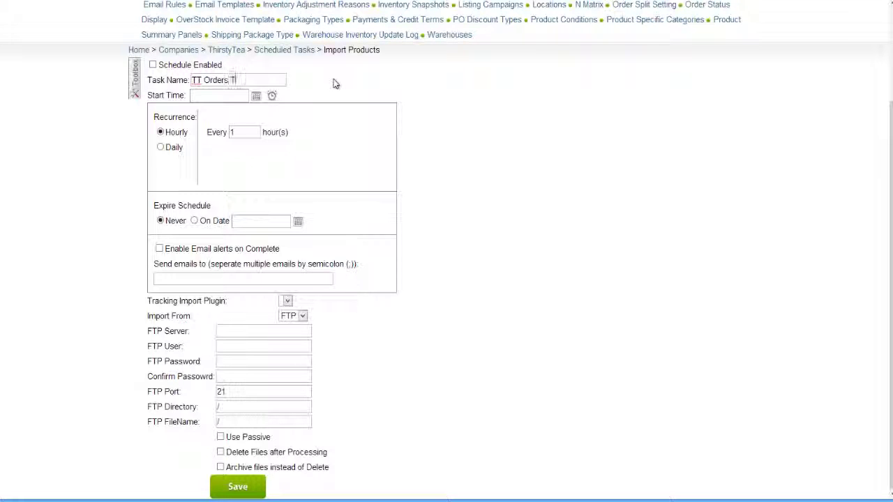
text(racking)
click(256, 96)
click(284, 134)
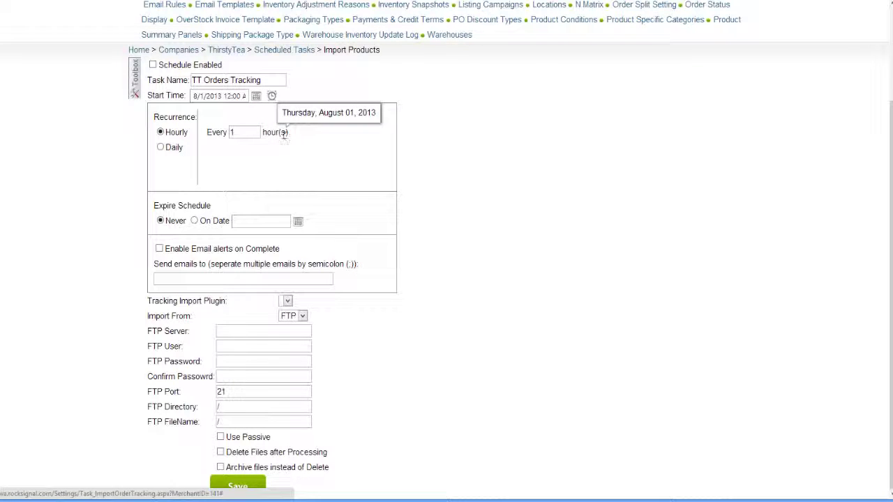
click(271, 95)
click(222, 142)
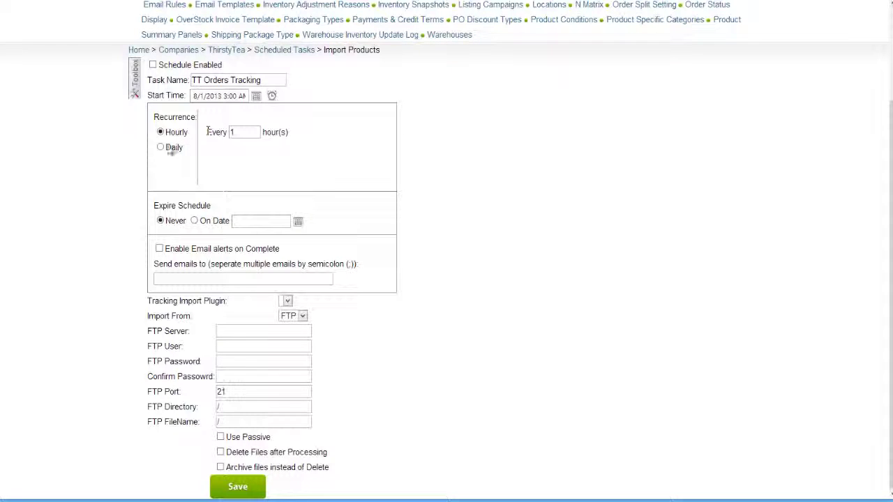
Make the task recur daily with no expiry and send completion e-mail alerts to the recipient's address
click(160, 147)
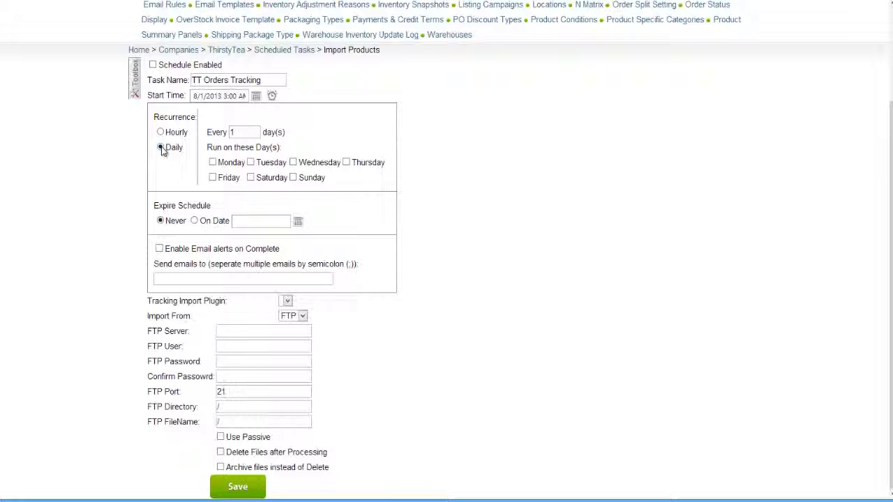
click(212, 162)
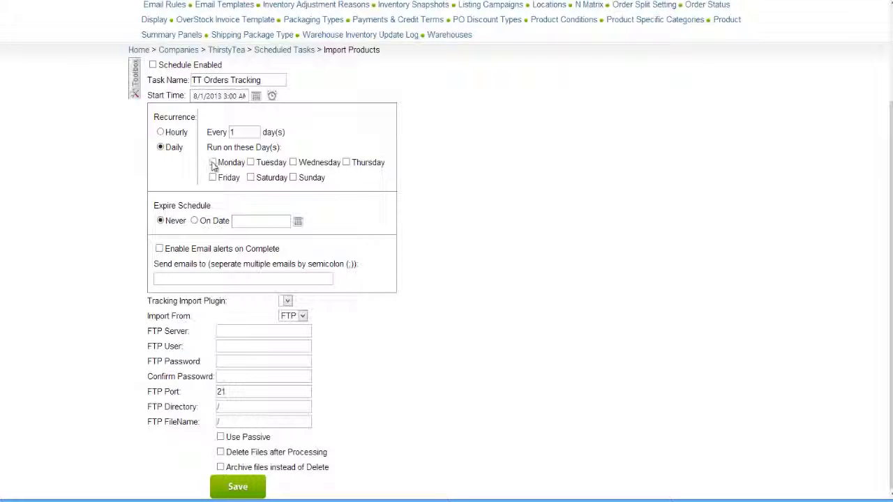
click(251, 162)
click(195, 221)
click(160, 221)
click(159, 249)
click(164, 278)
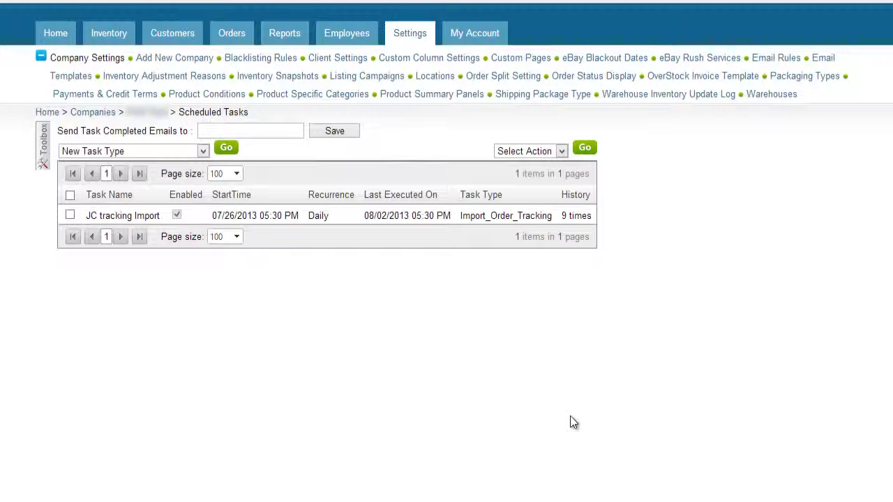
Open the task's run history and view Job Details for job 256908
click(576, 217)
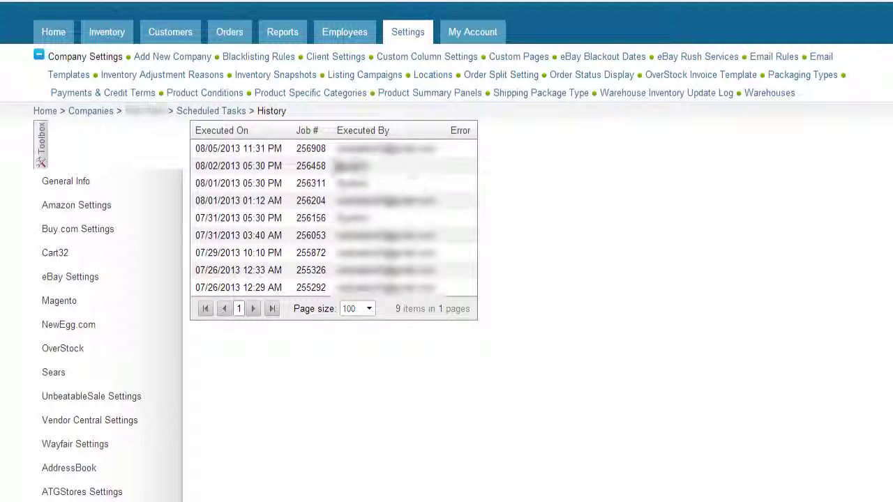
click(311, 150)
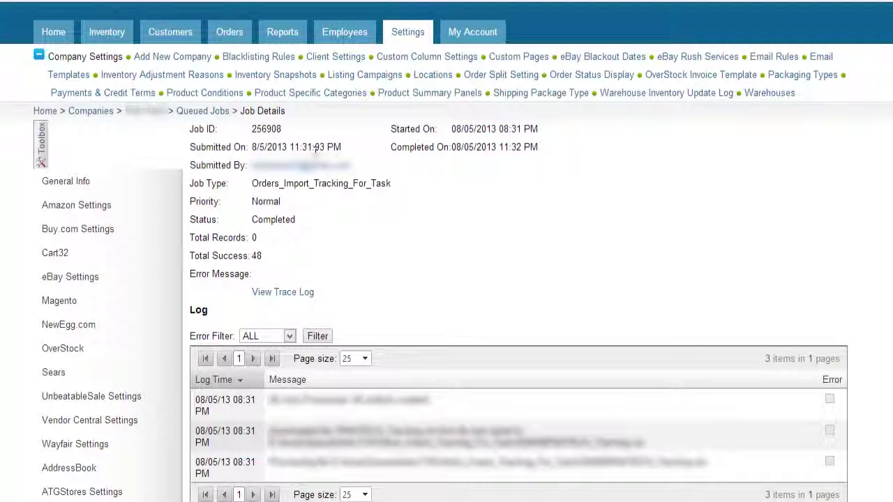